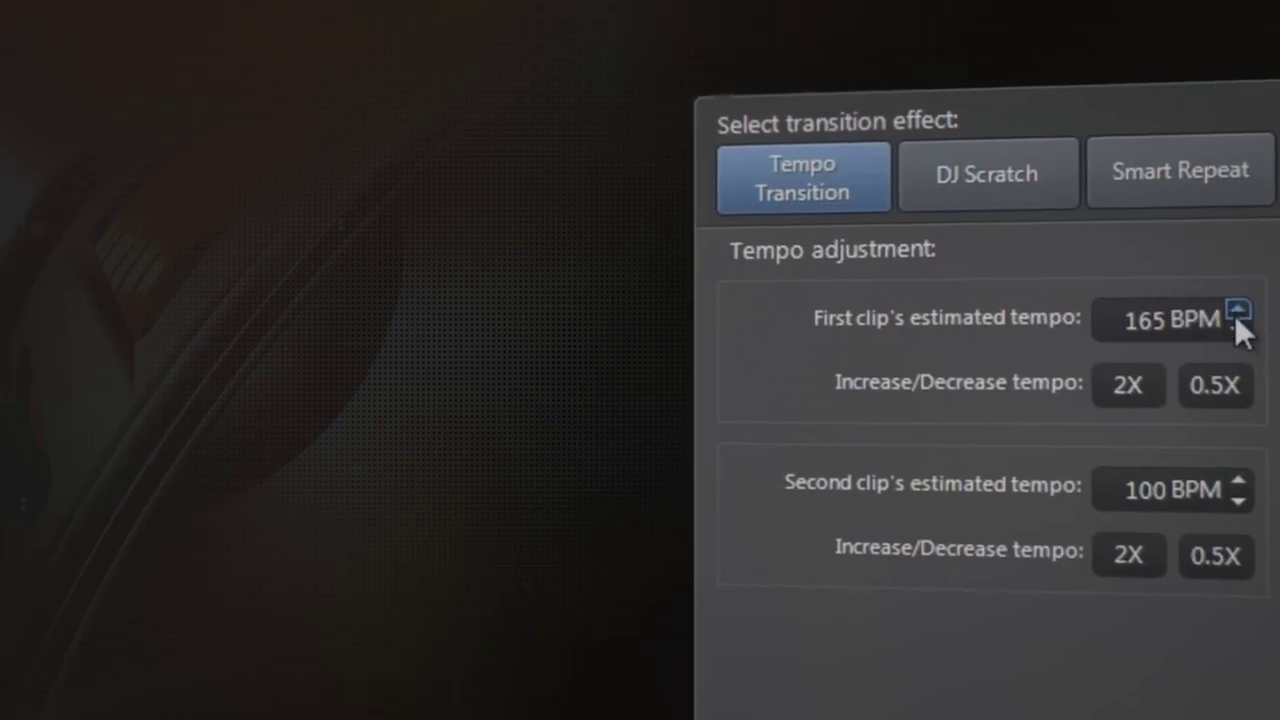
- Preview Smart Transition tempo settings (first clip toward 160 BPM), then start a blank Edit project
left_click(1238, 327)
left_click(1238, 327)
left_click(1238, 327)
left_click(1238, 327)
left_click(1238, 327)
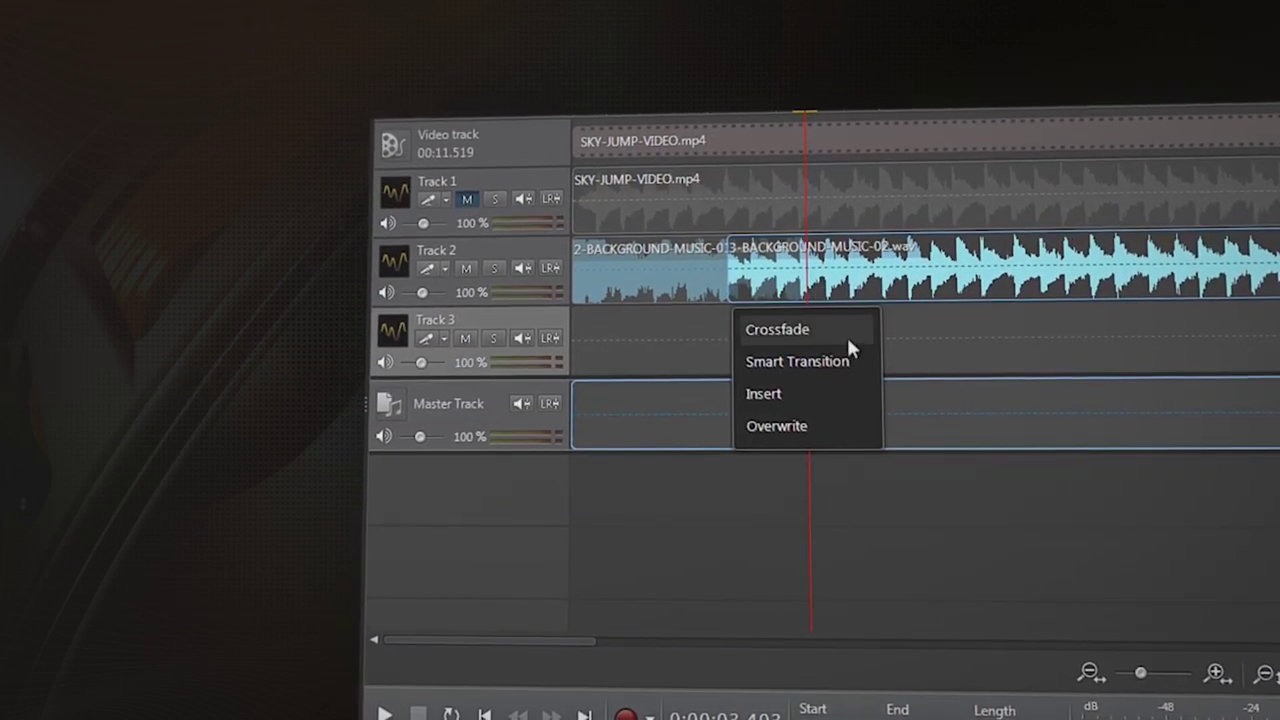
left_click(848, 360)
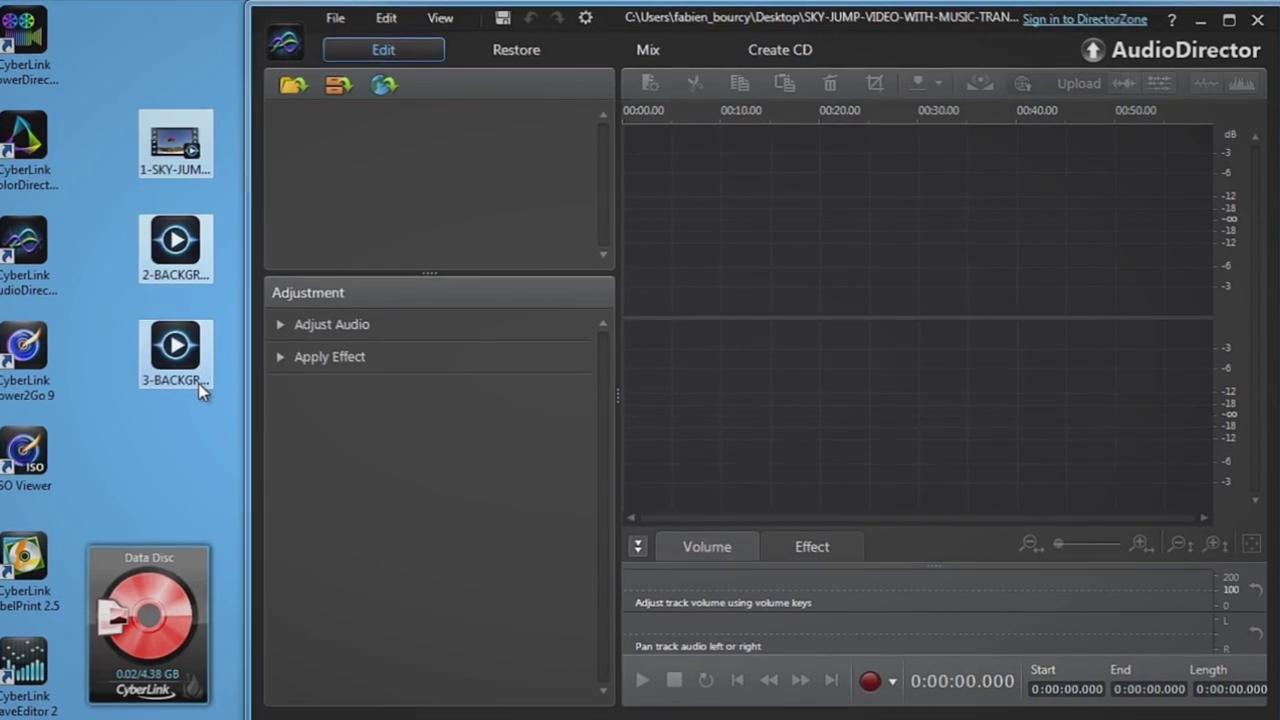
- Import the video and two music files, then place SKY-JUMP-VIDEO.mp4 on Track 1 in Mix
left_click_drag(198, 383, 757, 388)
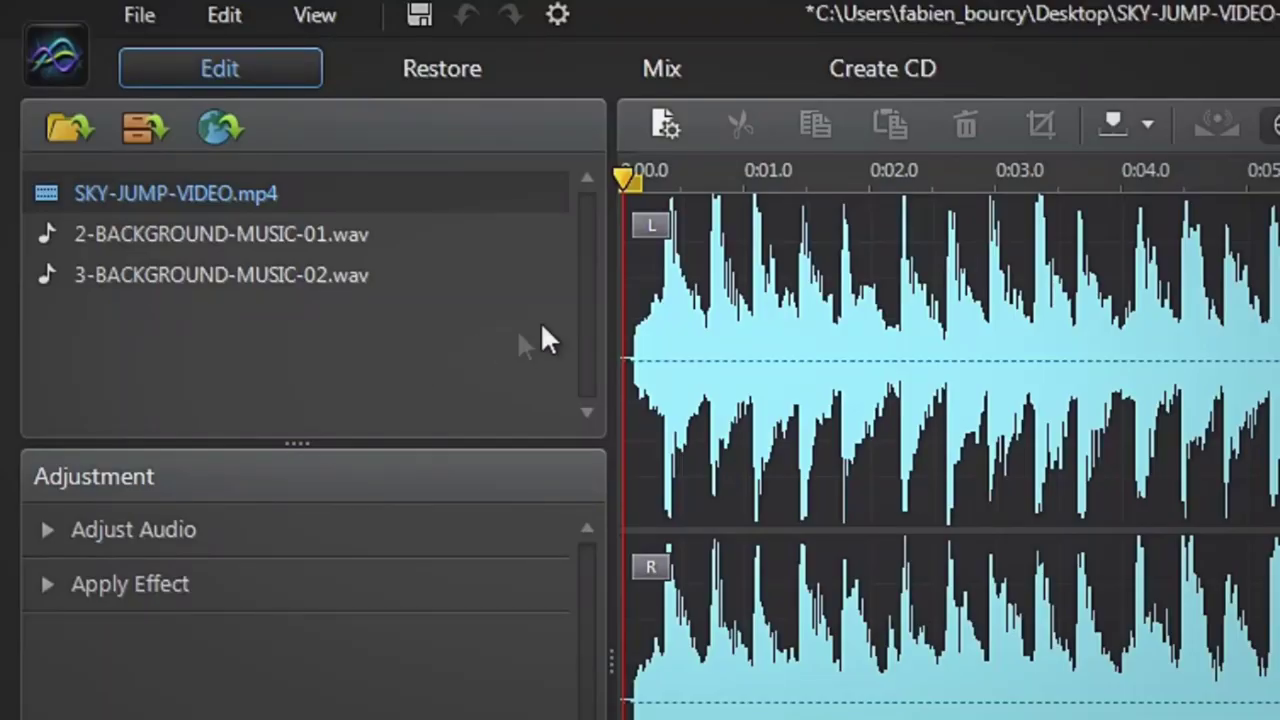
left_click(714, 68)
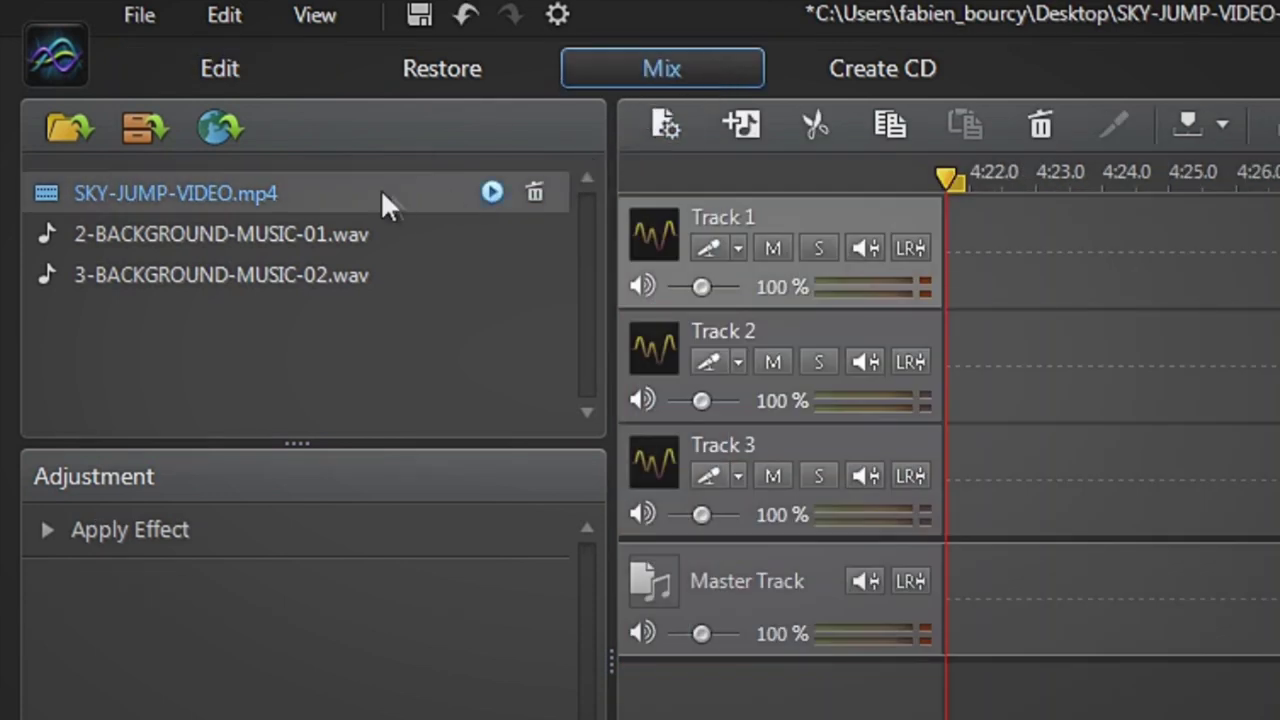
left_click_drag(175, 193, 875, 245)
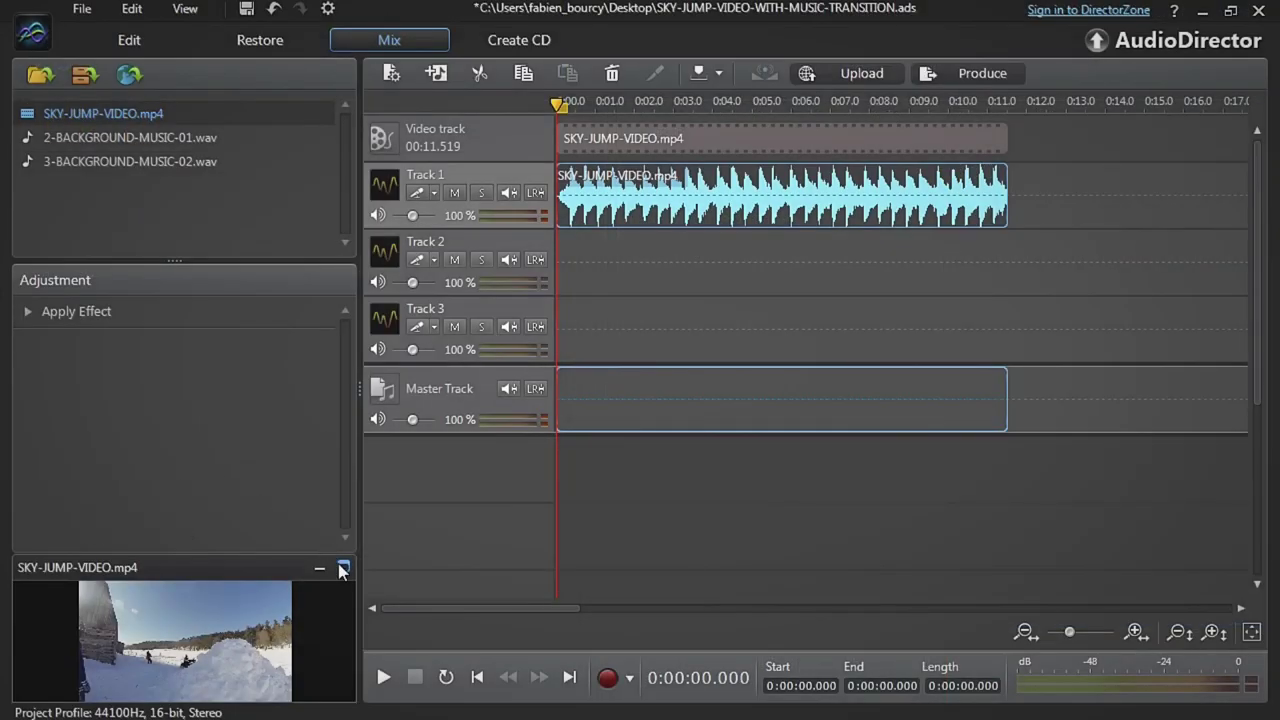
left_click(343, 568)
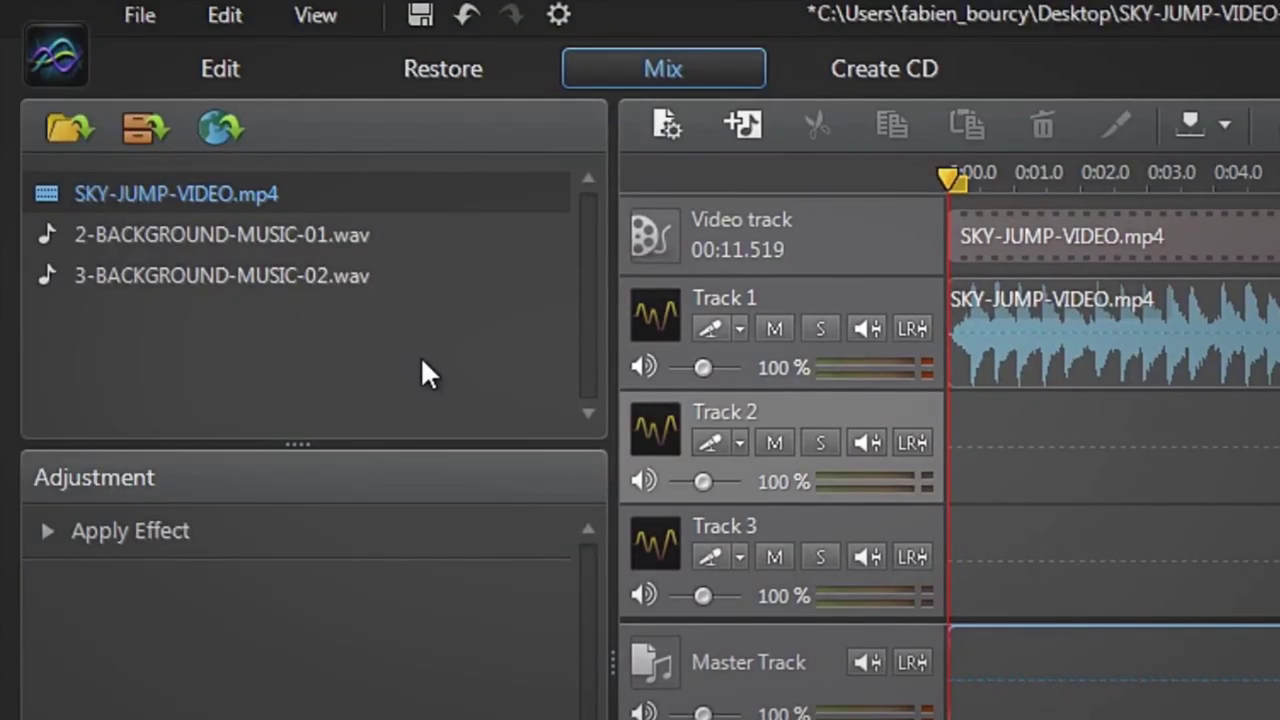
- Mute the ski-jump video's original audio clip on Track 1
mouse_move(432, 195)
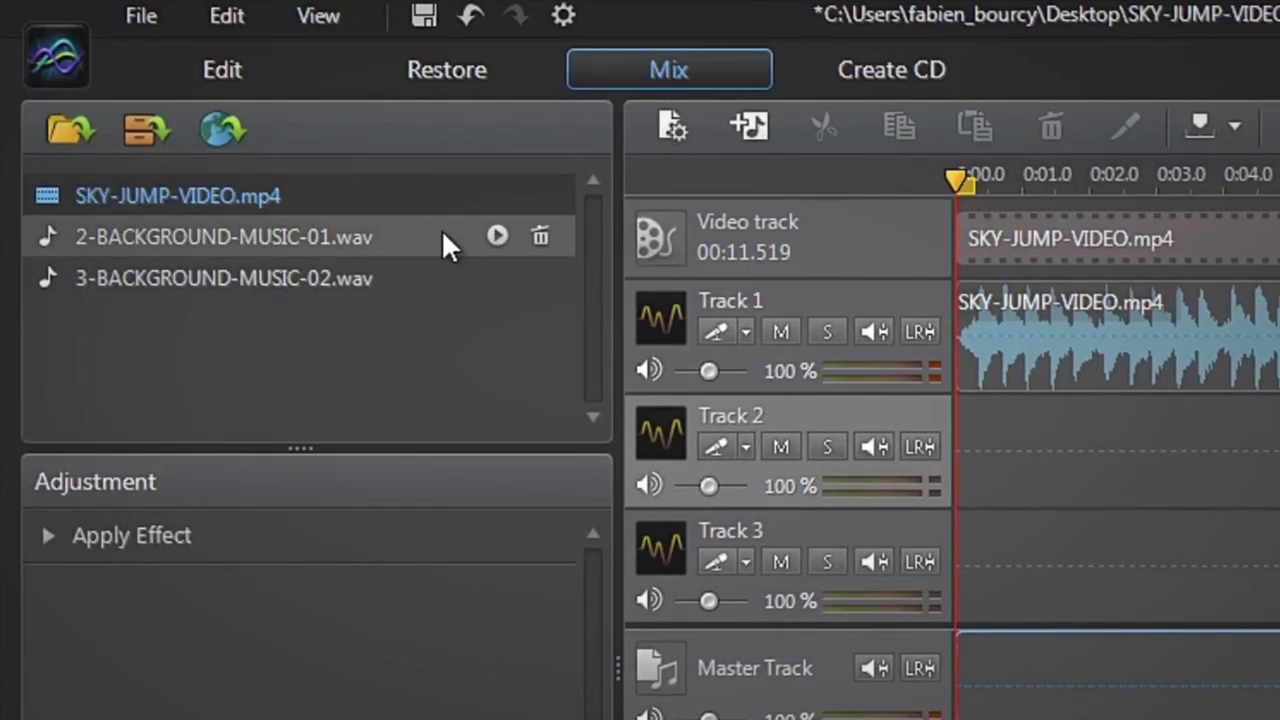
left_click(443, 234)
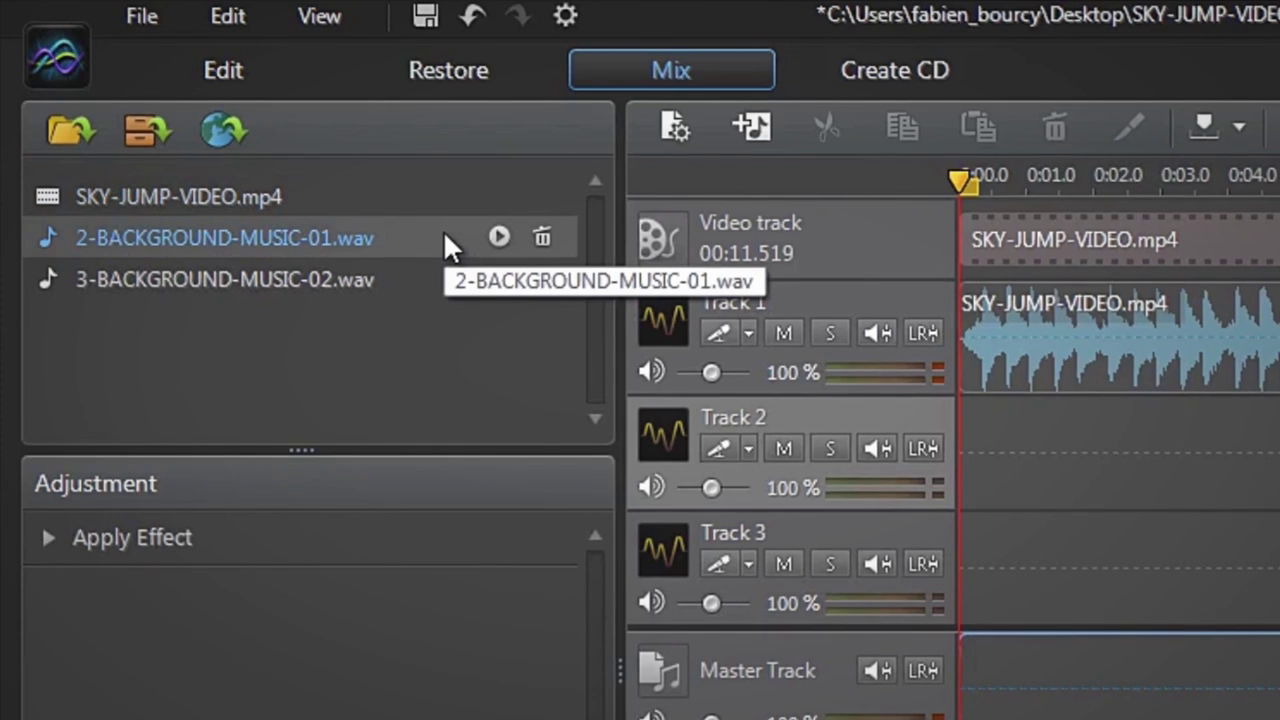
left_click(454, 279)
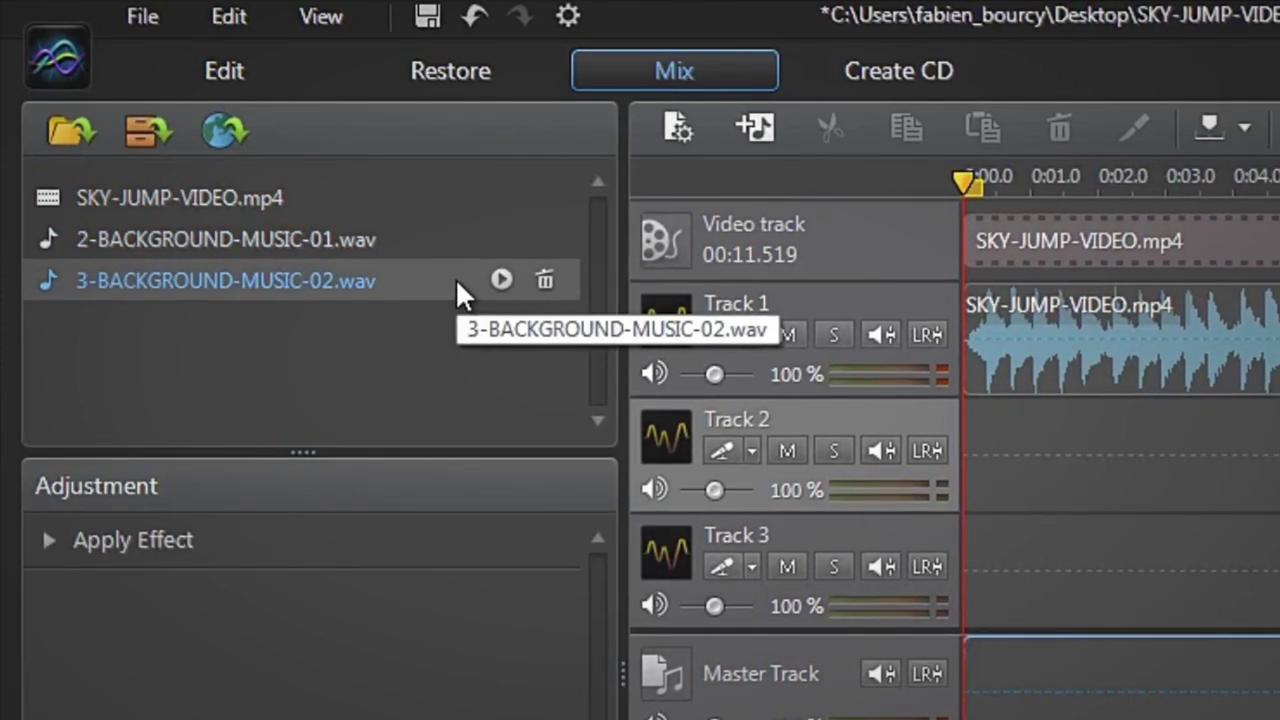
left_click(1183, 371)
left_click(1171, 366)
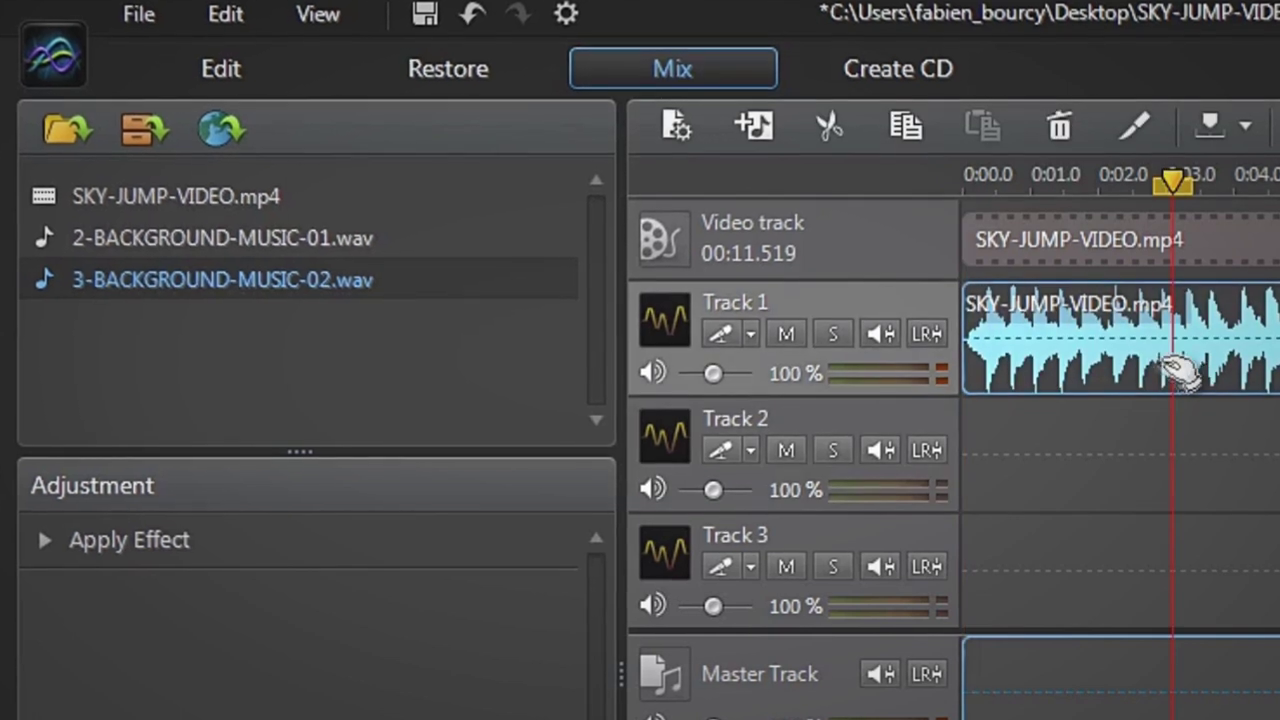
left_click(786, 333)
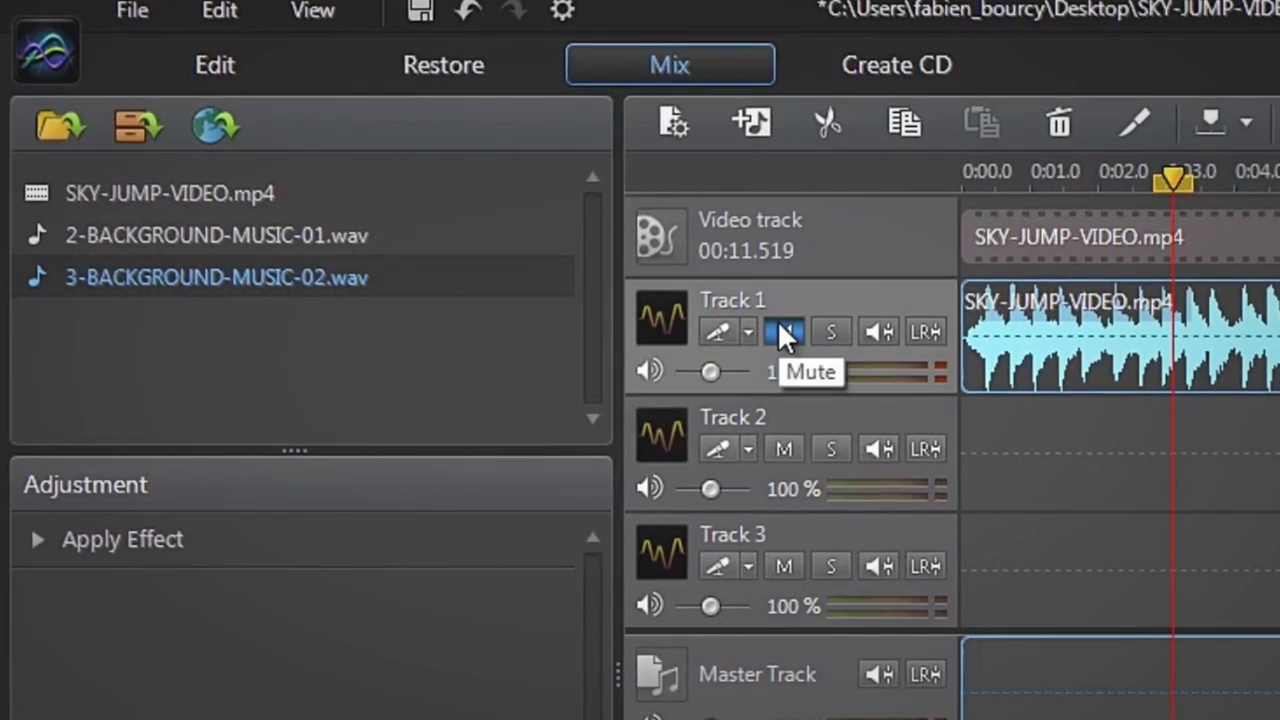
left_click(776, 319)
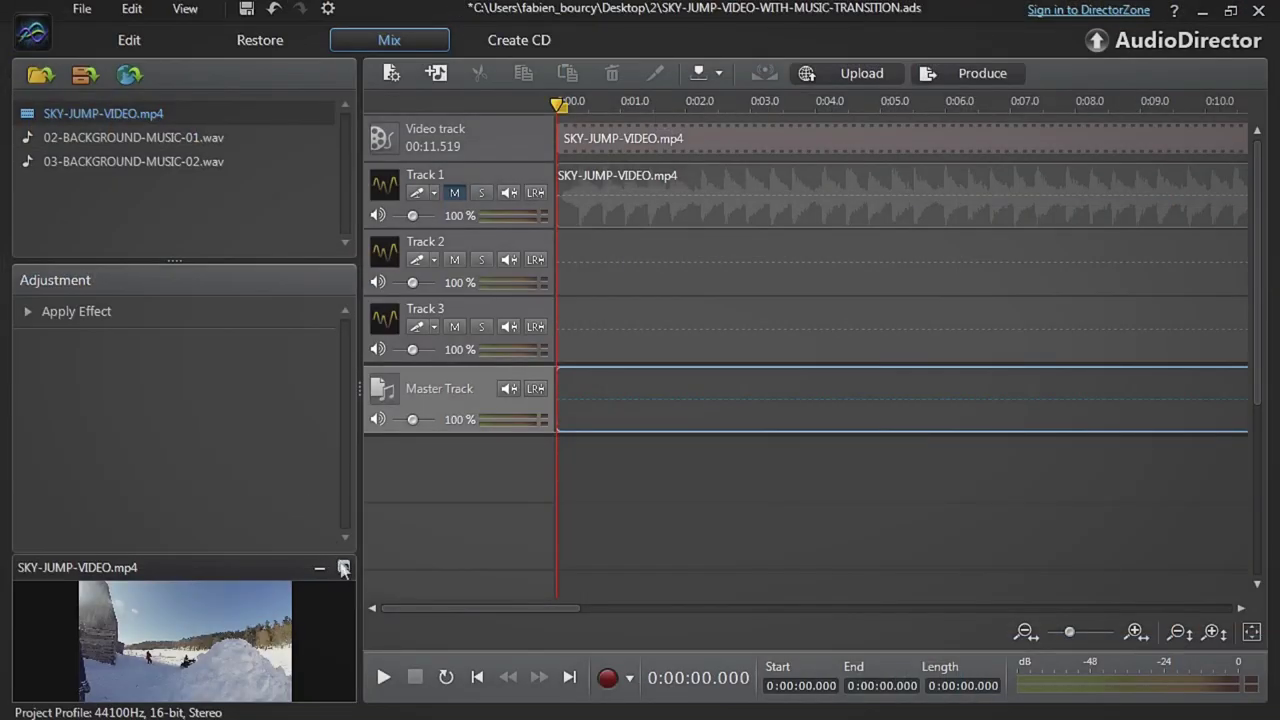
- Enlarge the video preview and scrub playback to about three seconds in
left_click(344, 568)
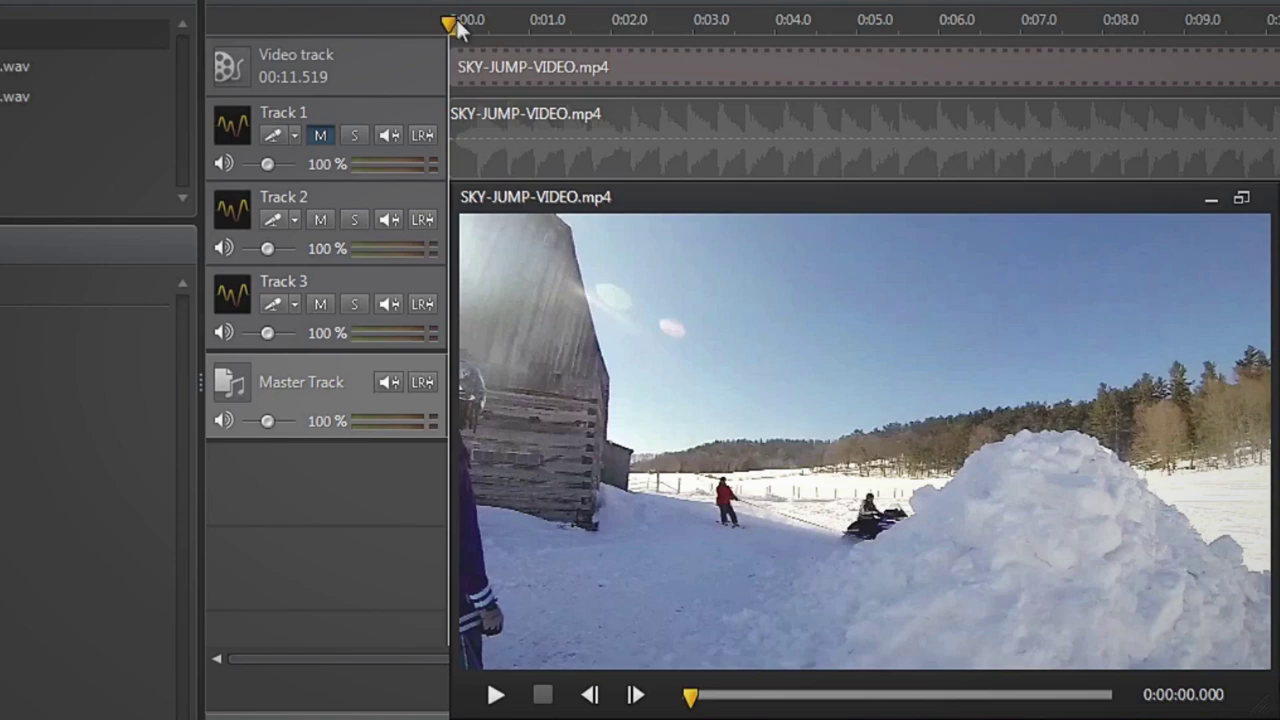
left_click_drag(560, 103, 627, 109)
left_click_drag(539, 27, 655, 56)
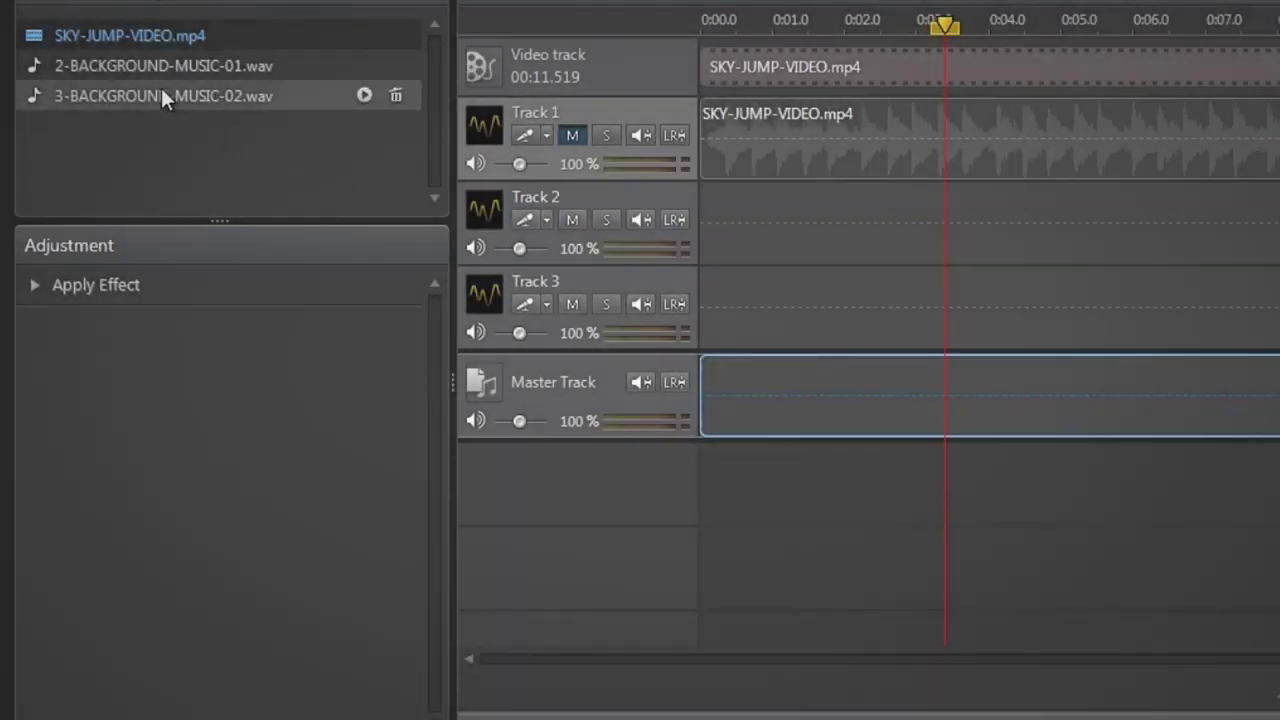
- Place 2-BACKGROUND-MUSIC-01.wav on Track 2 and 3-BACKGROUND-MUSIC-02.wav on Track 3
left_click_drag(136, 65, 701, 219)
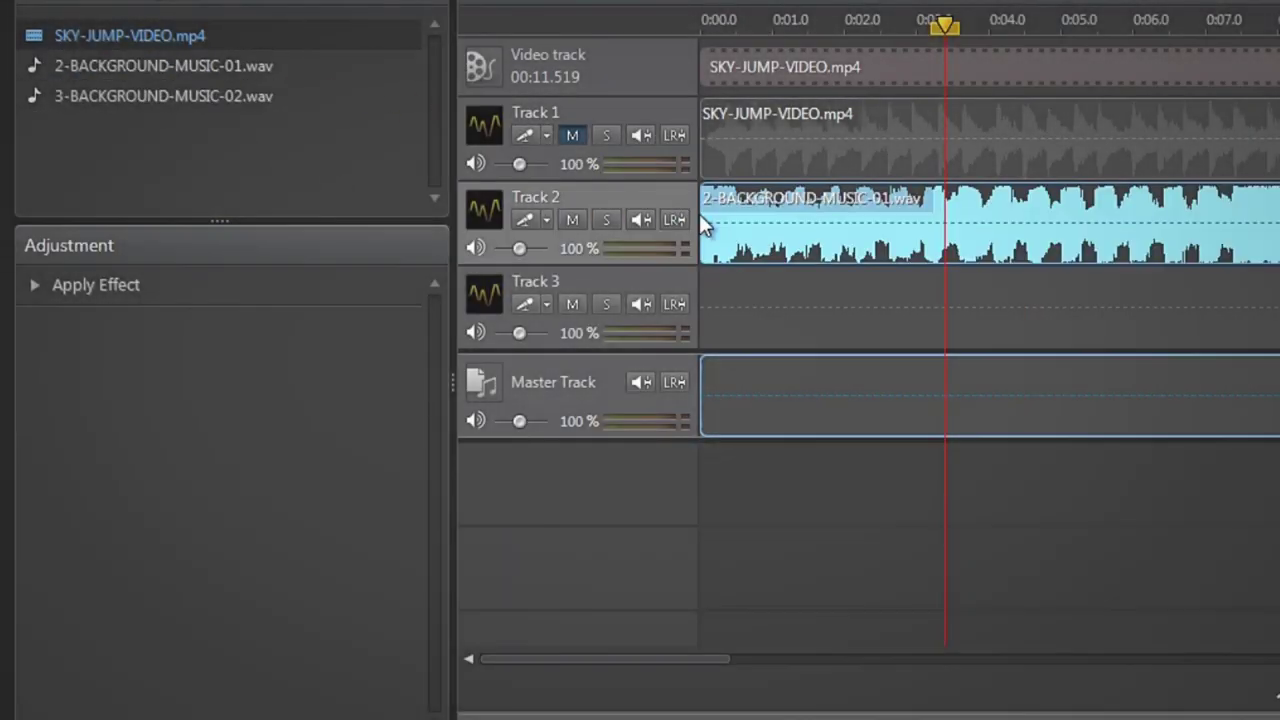
left_click_drag(168, 95, 712, 280)
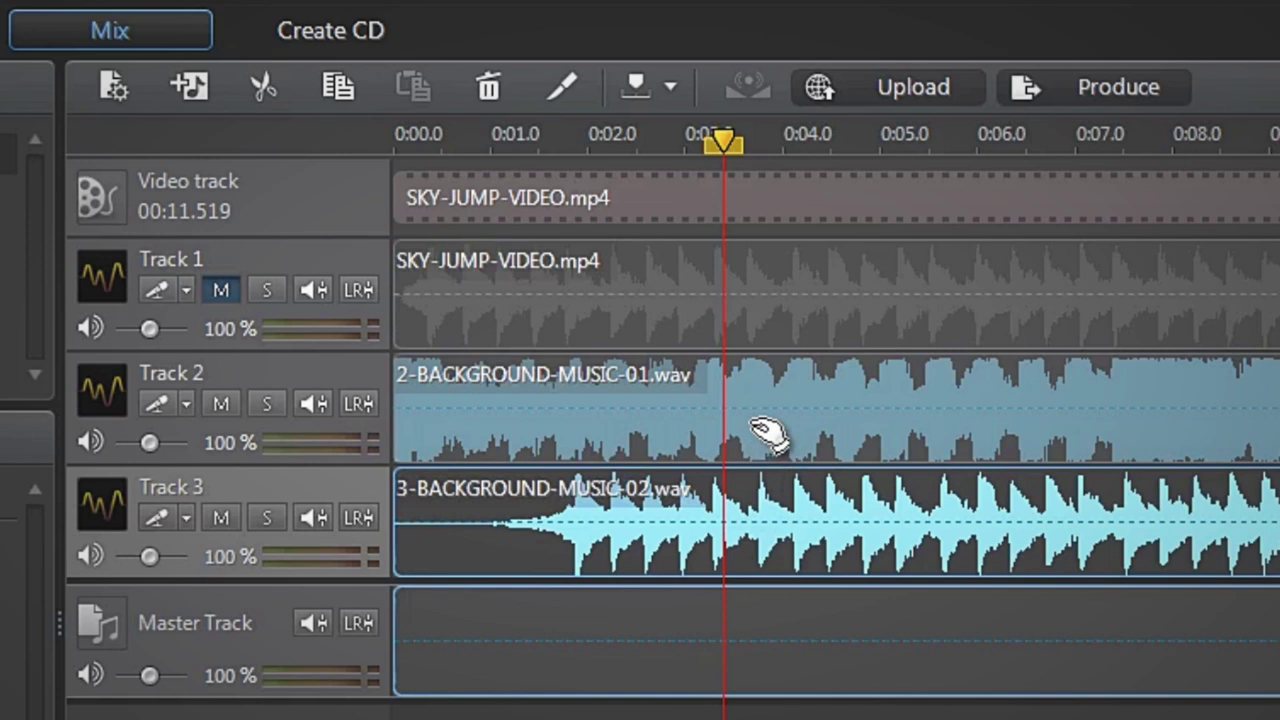
- Split music clip 01 at about 0:03.4 and delete its right part
left_click(756, 428)
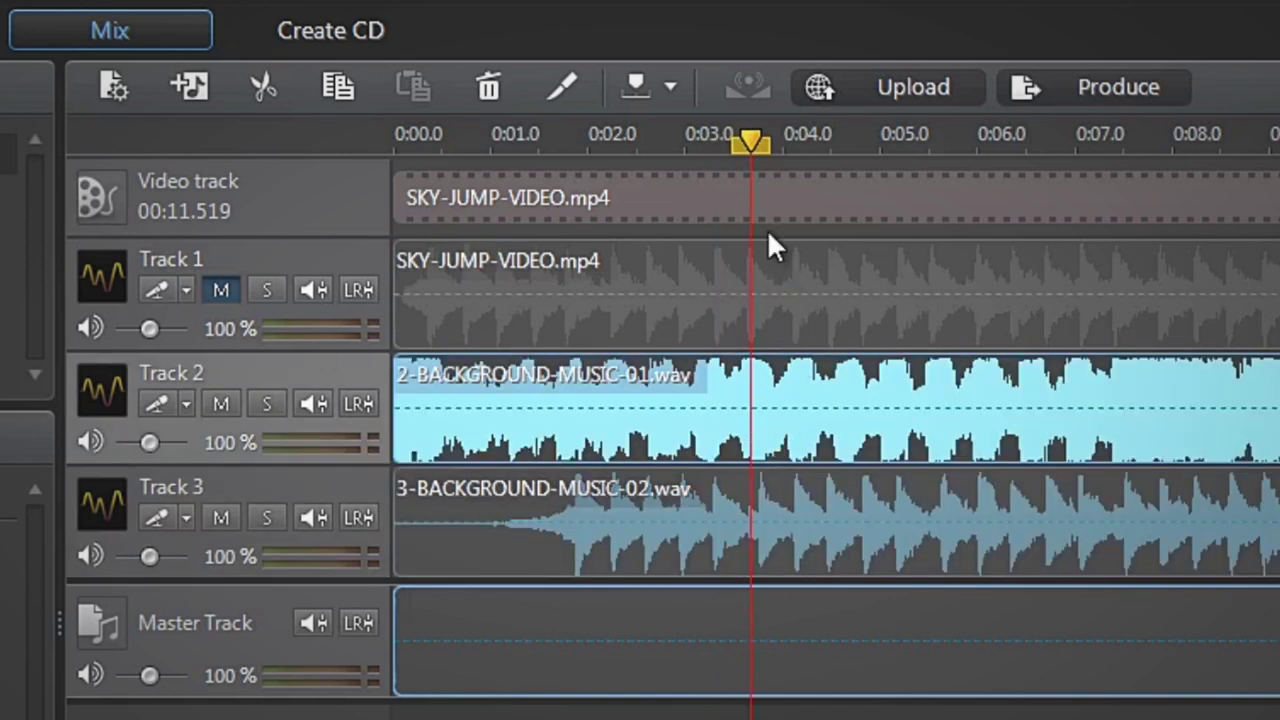
left_click_drag(755, 137, 723, 139)
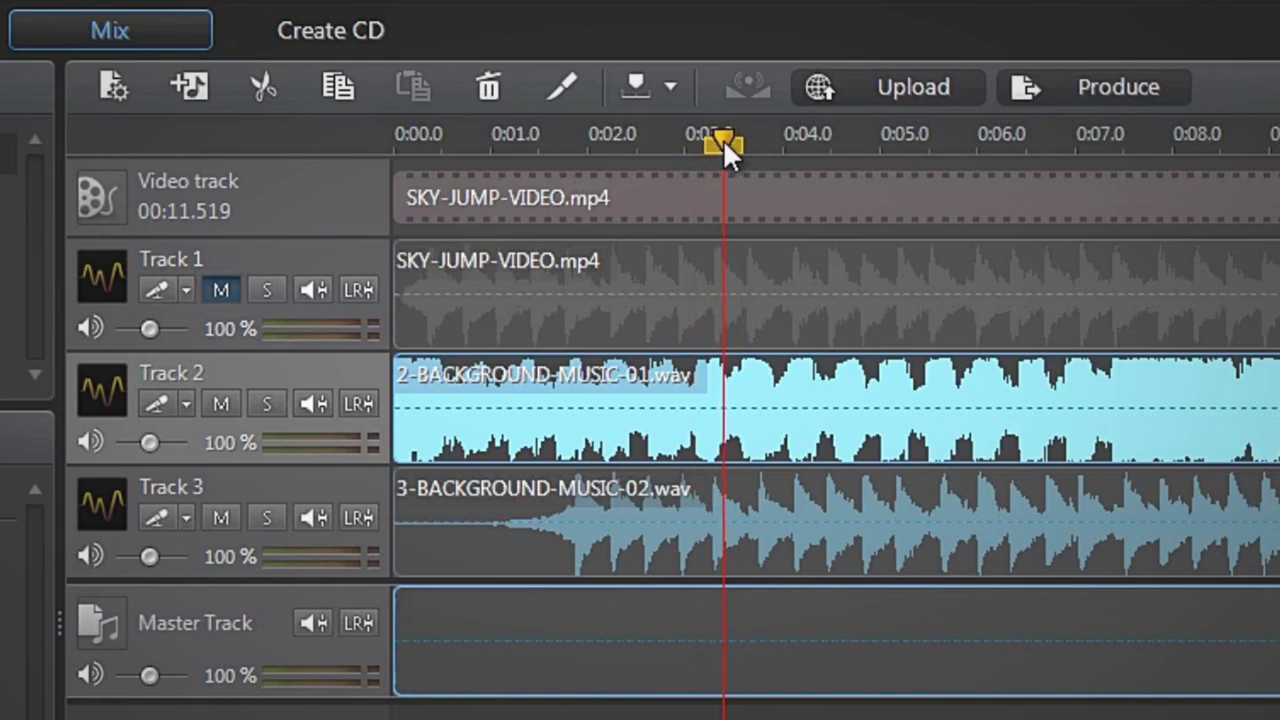
left_click(565, 86)
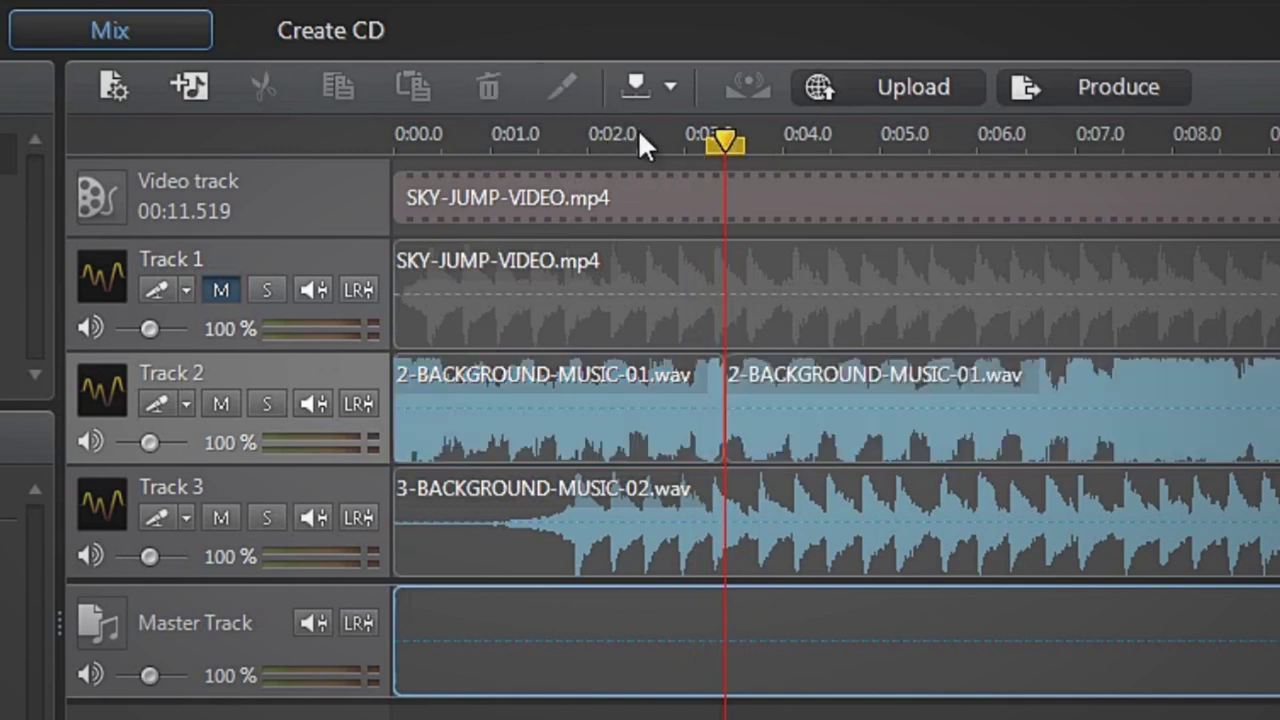
left_click(765, 425)
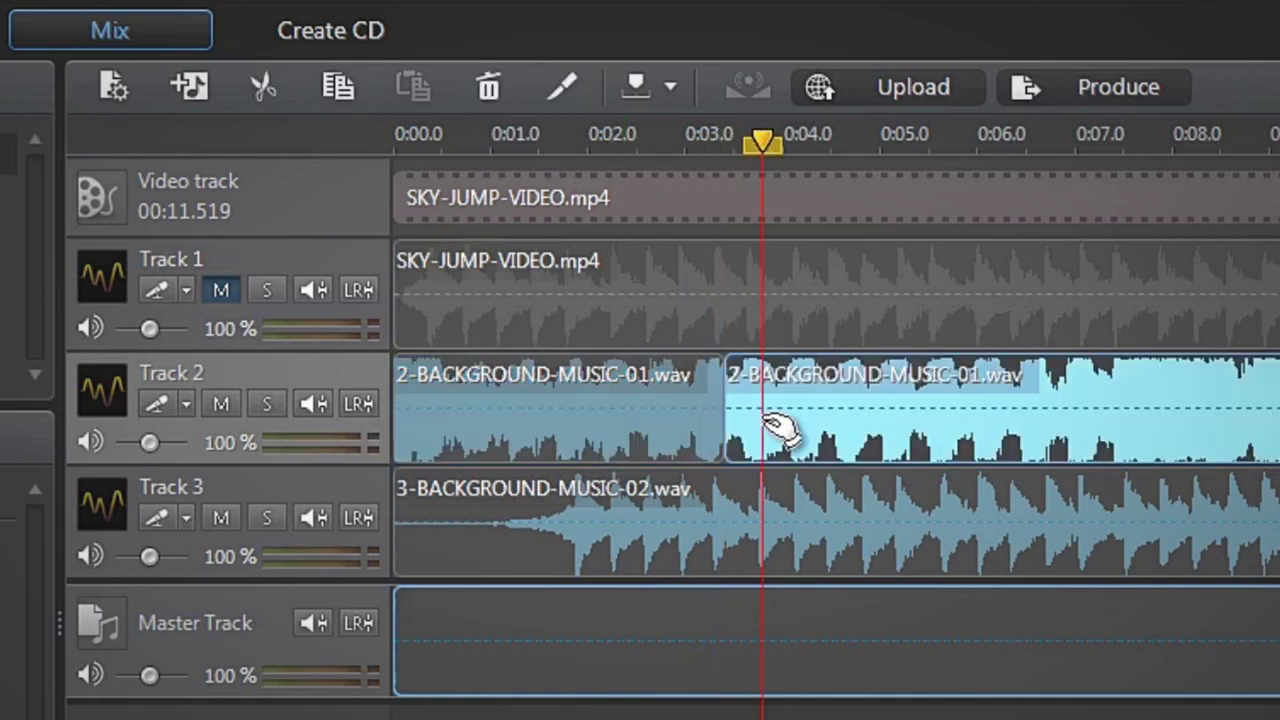
key("Delete")
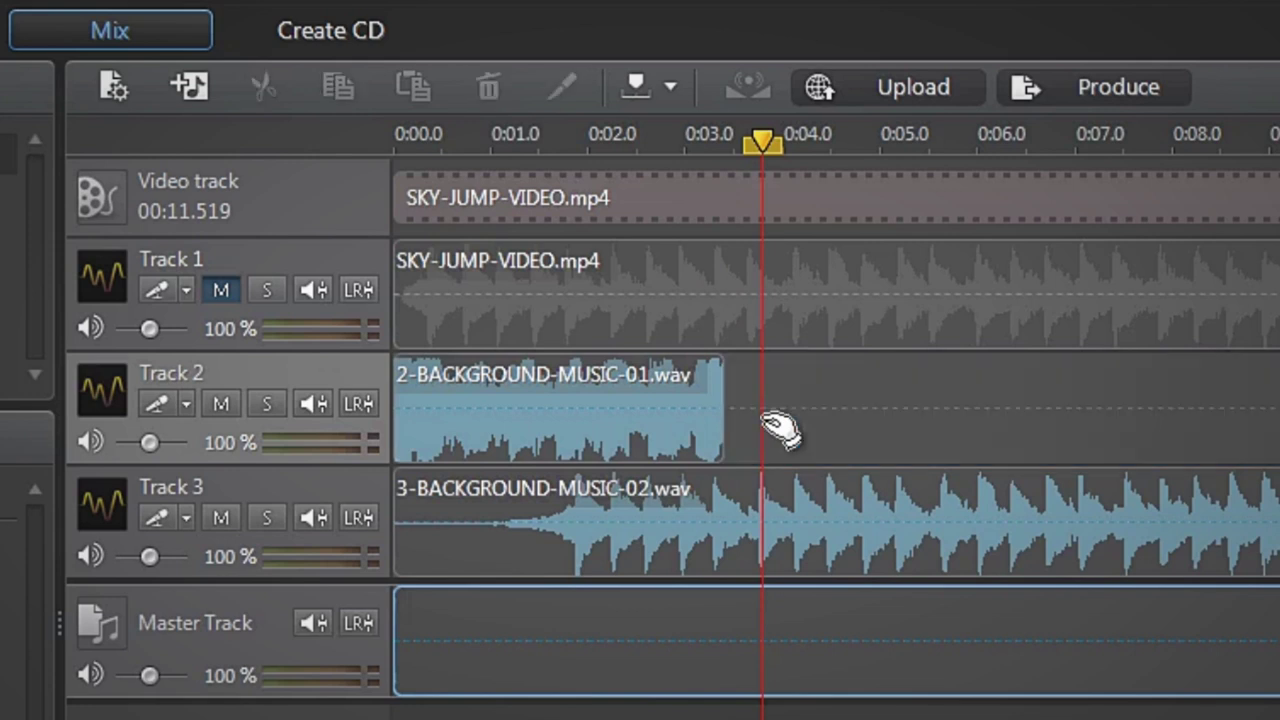
- Split music clip 02 at the same point and delete its left part
left_click(850, 520)
left_click_drag(826, 158, 718, 149)
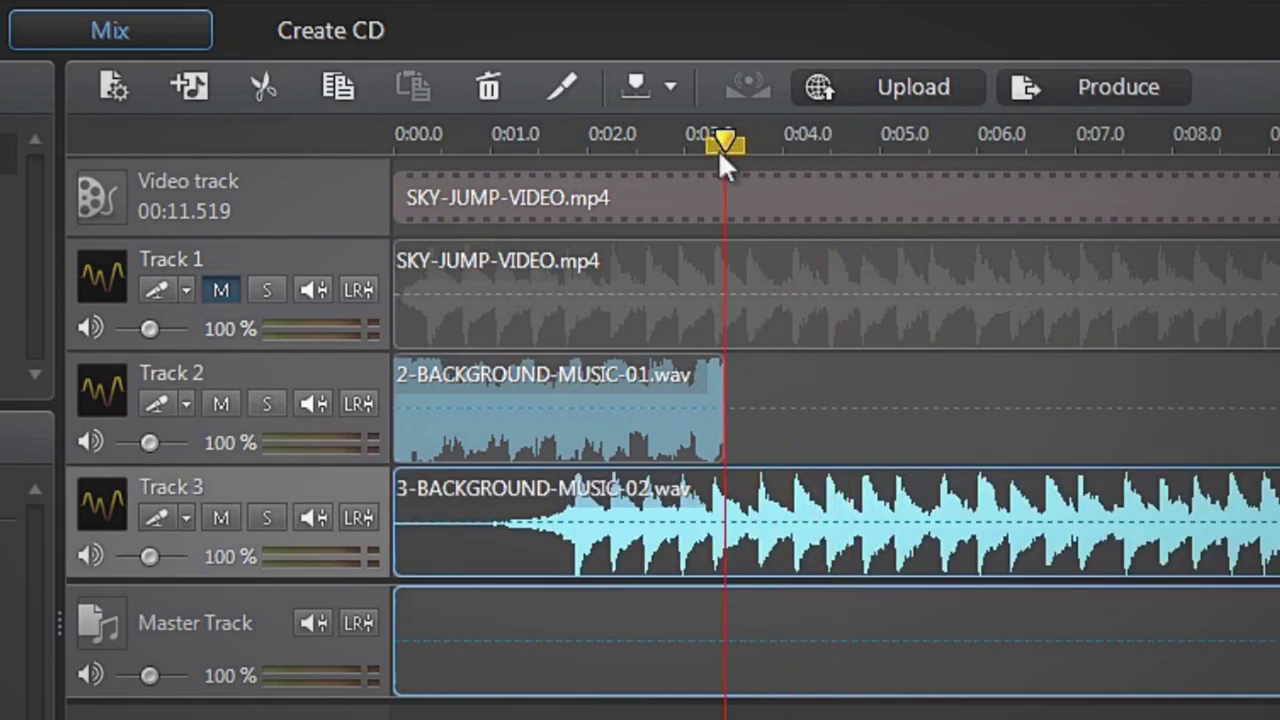
left_click(568, 82)
left_click(592, 530)
key("Delete")
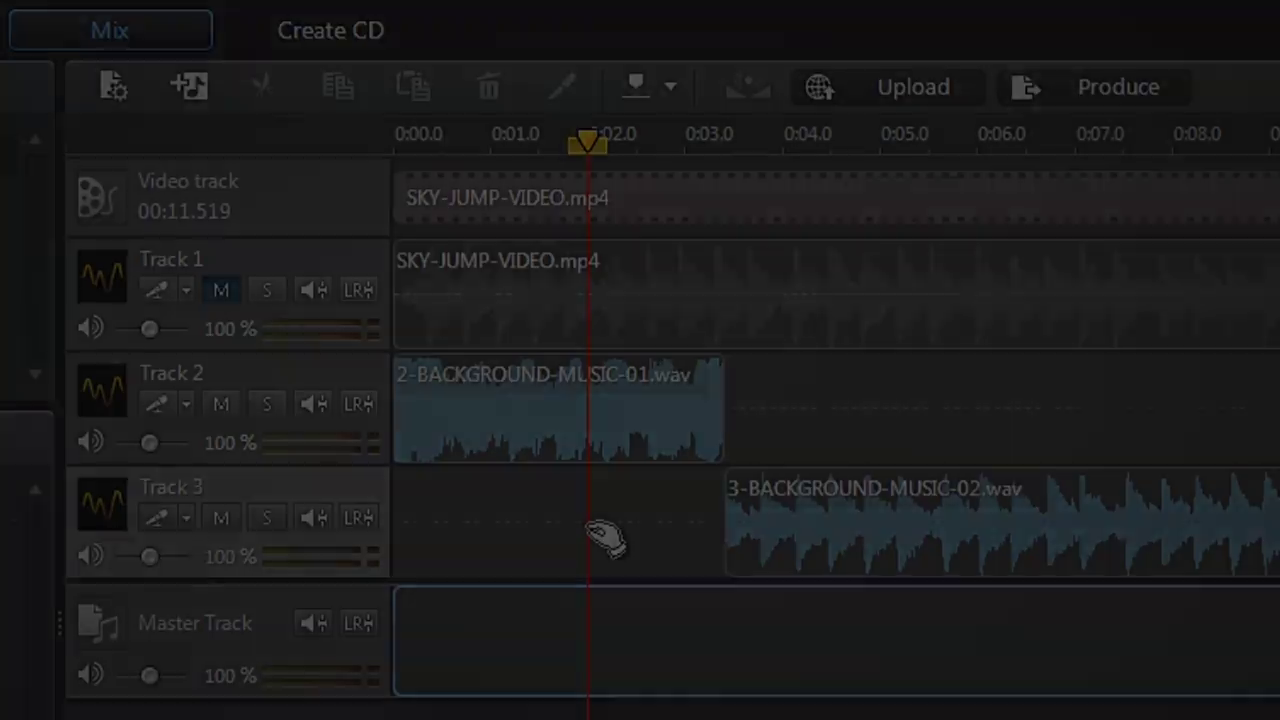
left_click(829, 540)
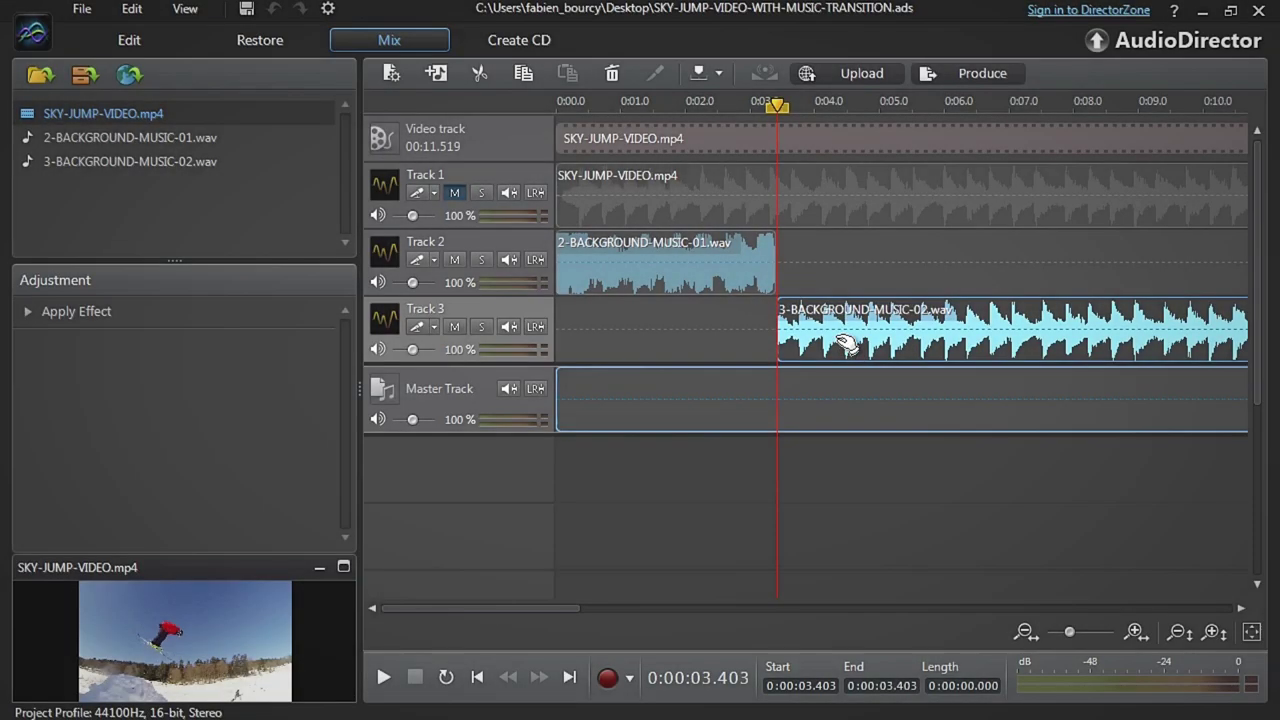
- Move music clip 02 onto Track 2 overlapping clip 01 and join them with a Smart Transition
left_click_drag(845, 332, 765, 275)
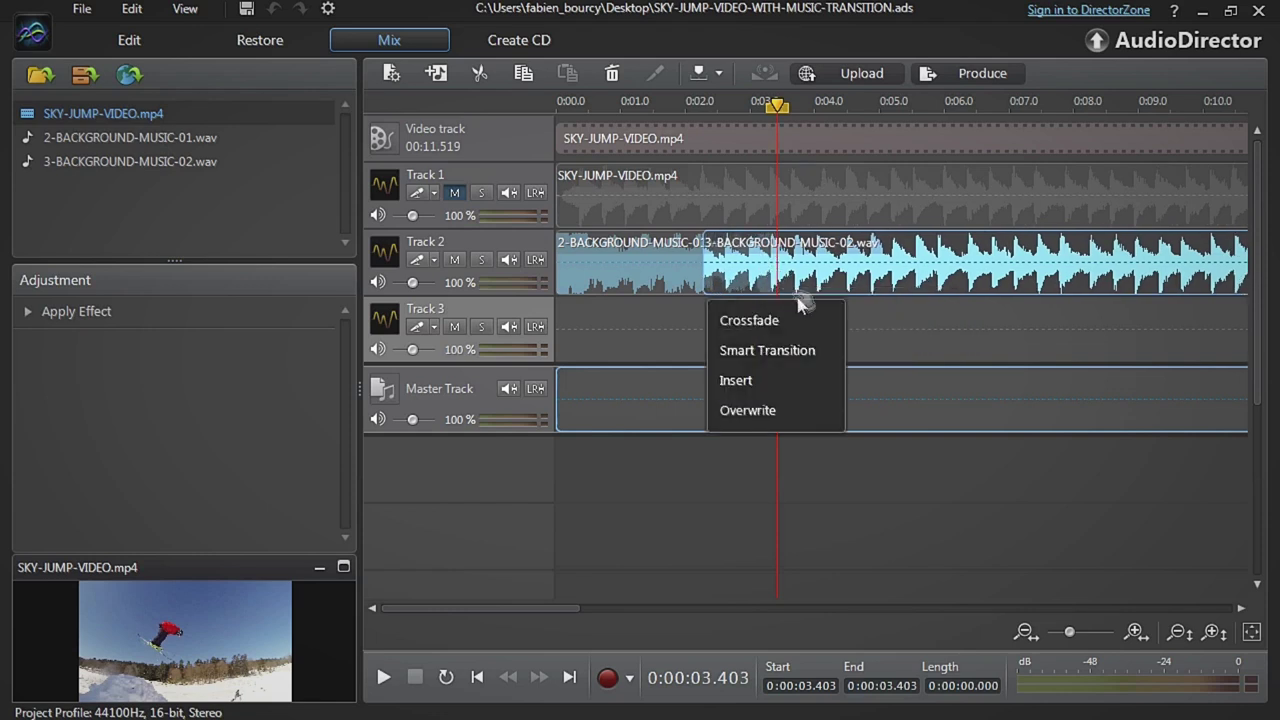
left_click(816, 350)
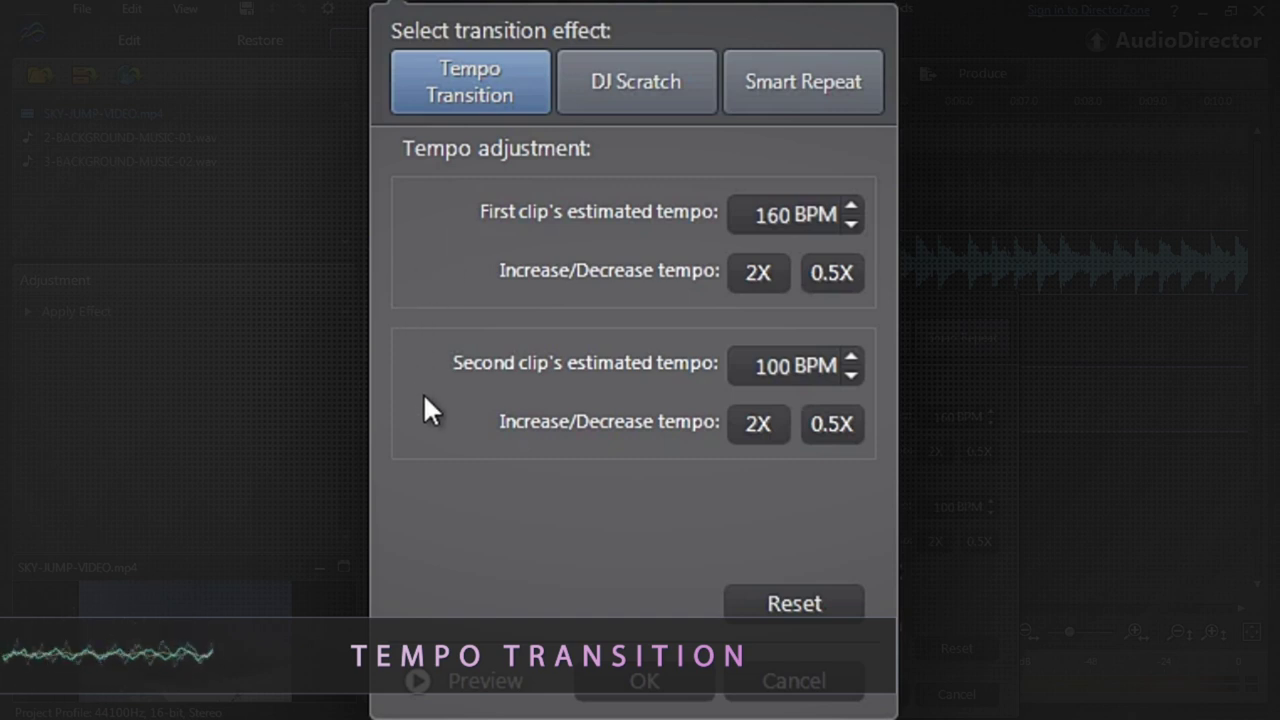
- View the DJ Scratch and Smart Repeat styles, then return to Tempo Transition
left_click(579, 90)
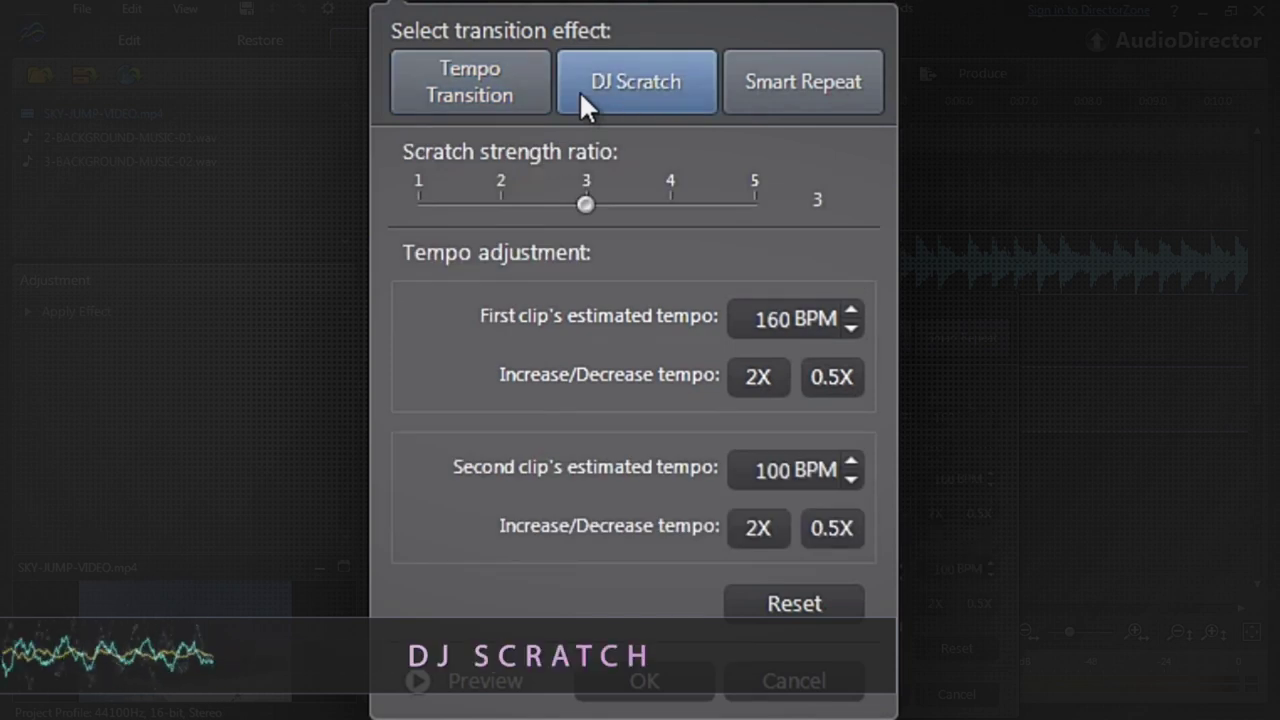
left_click(757, 92)
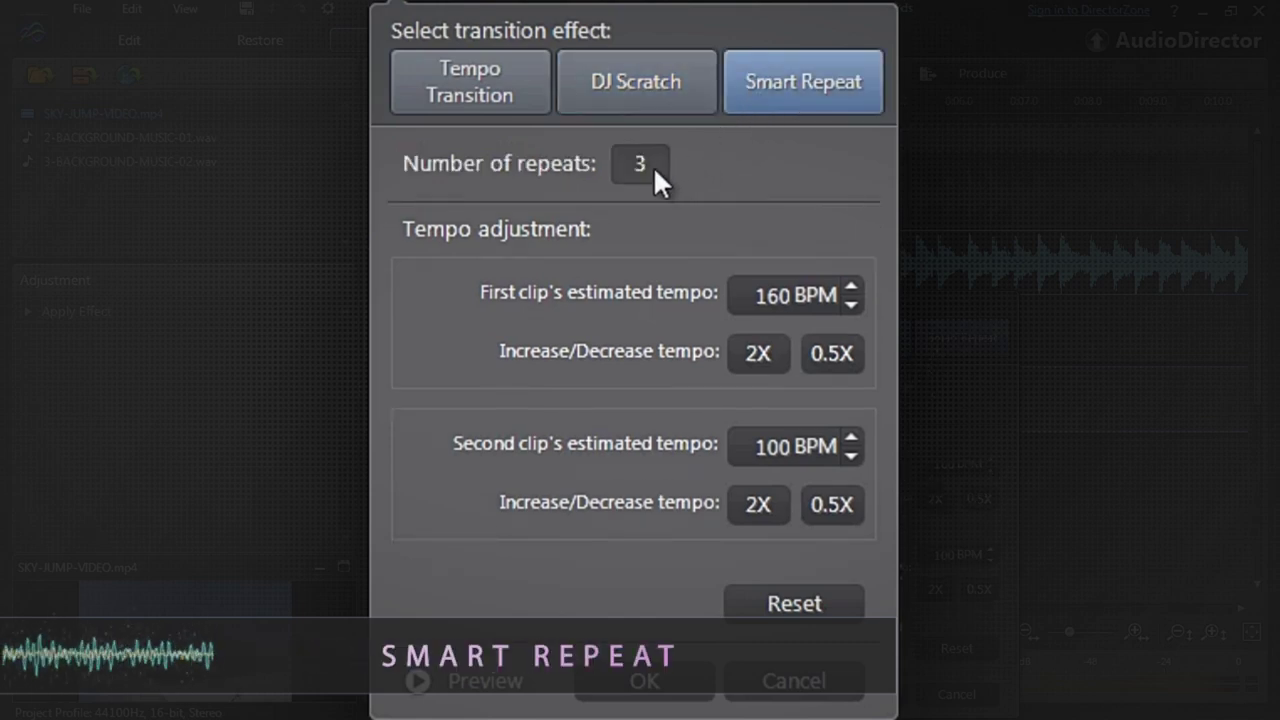
left_click(519, 65)
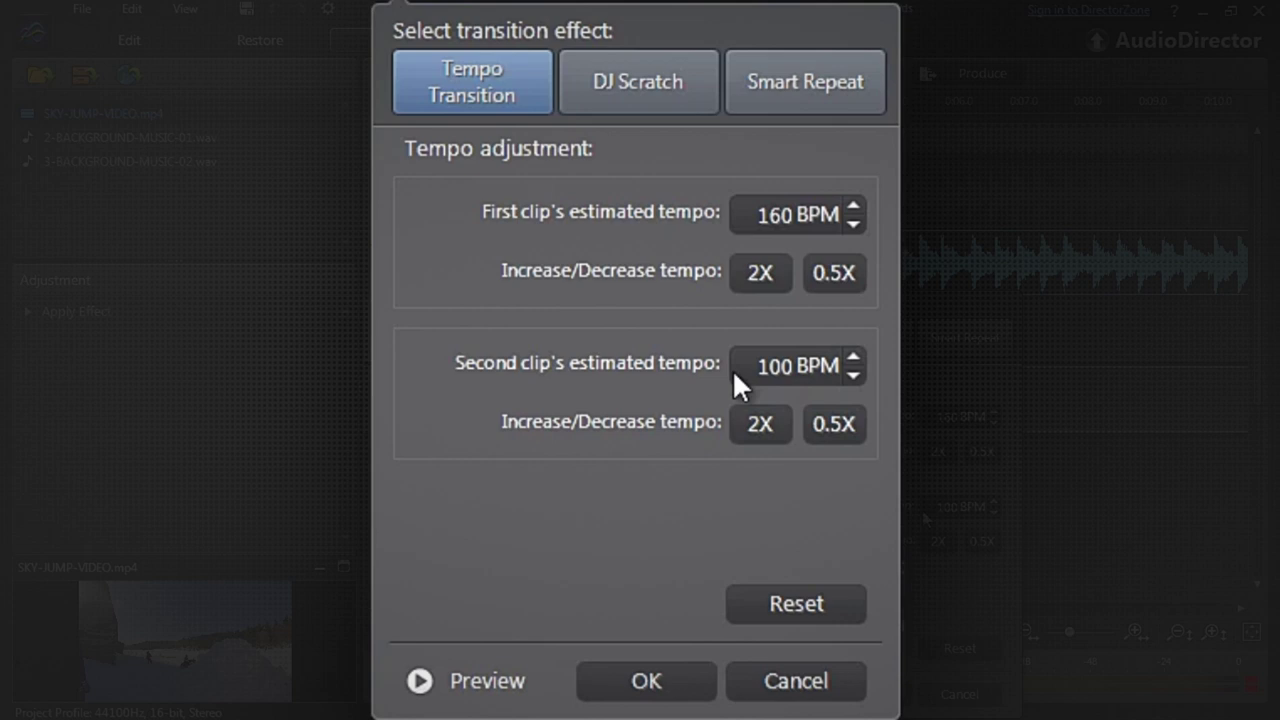
- Raise the first clip's tempo to 175 BPM with the spin arrows
double_click(852, 207)
double_click(852, 207)
left_click(852, 207)
double_click(853, 222)
double_click(853, 222)
left_click(853, 221)
double_click(850, 201)
left_click(850, 201)
double_click(850, 199)
double_click(850, 199)
left_click(850, 199)
double_click(850, 199)
- Raise the second clip's estimated tempo with the spin arrows
left_click(852, 358)
double_click(852, 358)
left_click(852, 358)
double_click(852, 358)
double_click(852, 358)
double_click(852, 358)
double_click(852, 358)
left_click(852, 358)
double_click(852, 358)
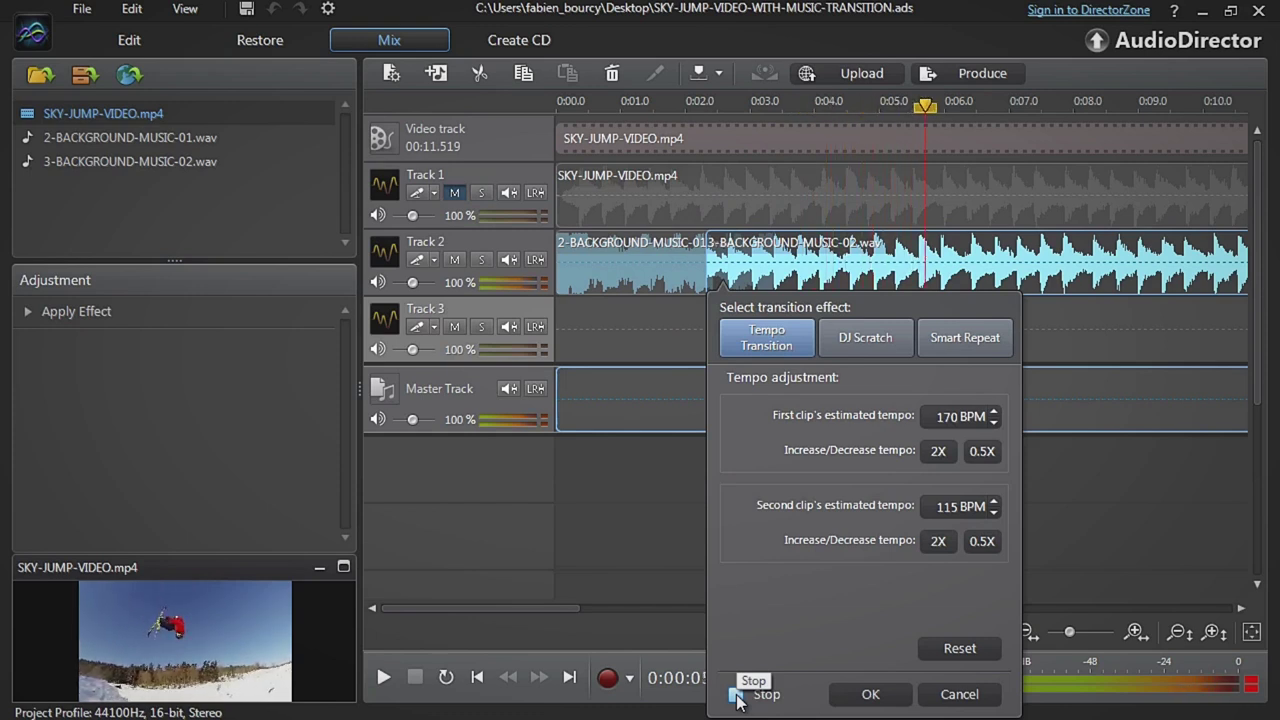
- Set the second clip to 110 BPM, preview the tempo transition, and apply it
left_click(736, 700)
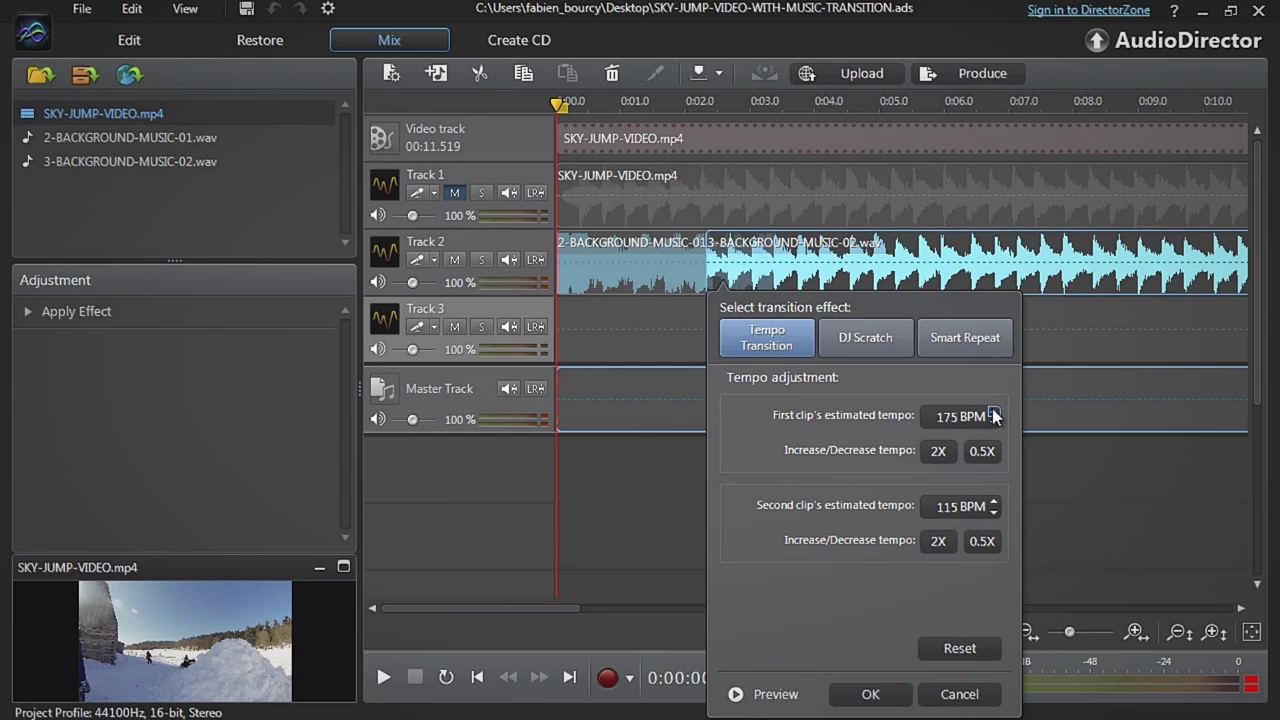
left_click(993, 512)
left_click(736, 694)
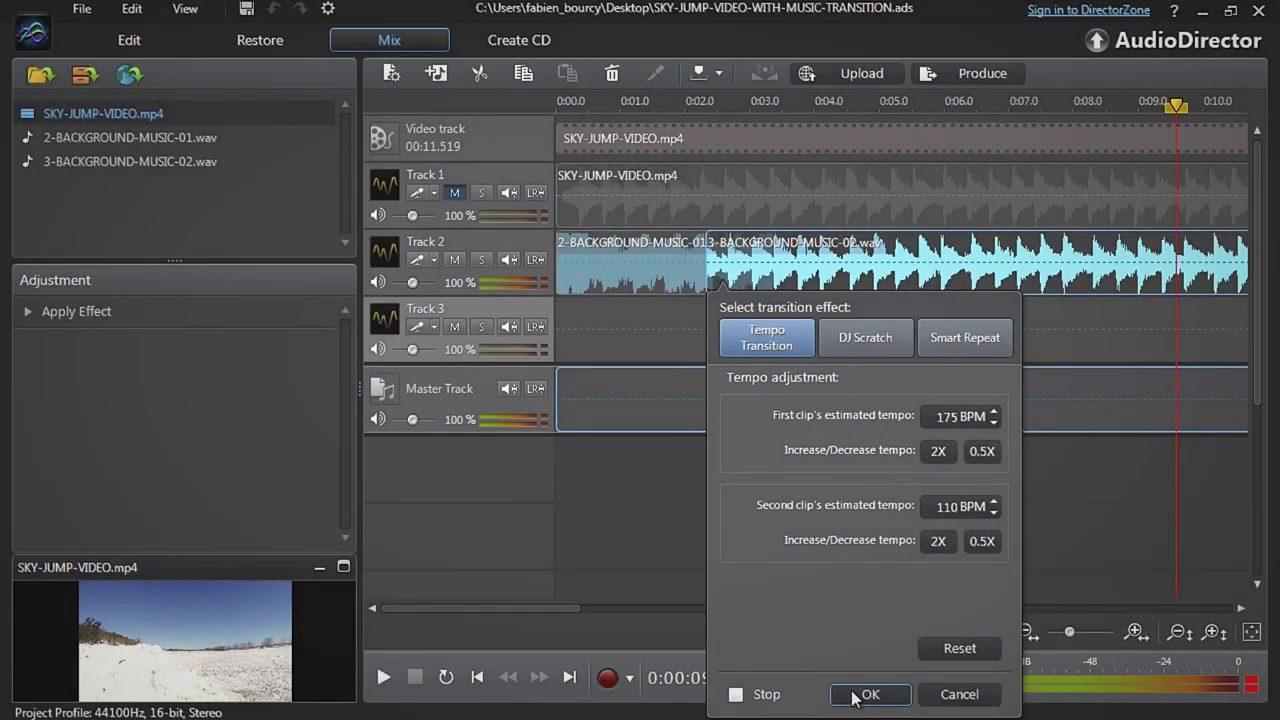
left_click(851, 694)
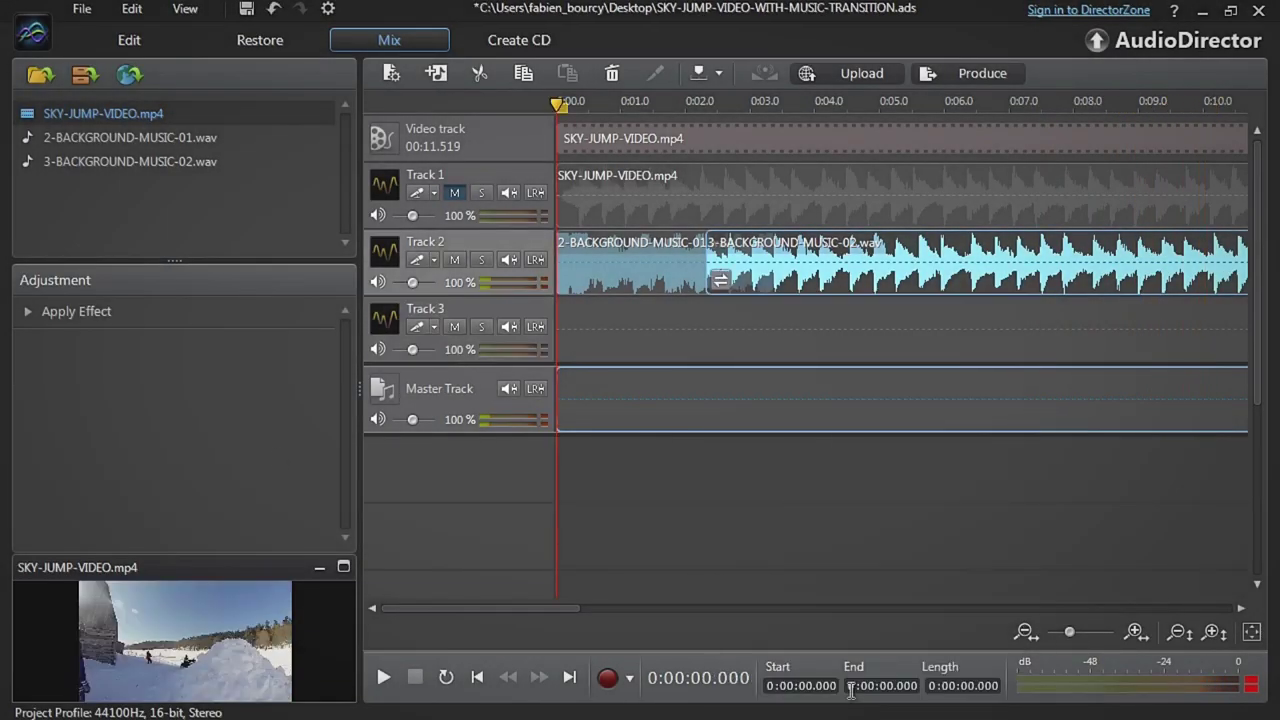
- Enlarge the SKY-JUMP-VIDEO.mp4 preview window to watch the final mix
left_click(343, 569)
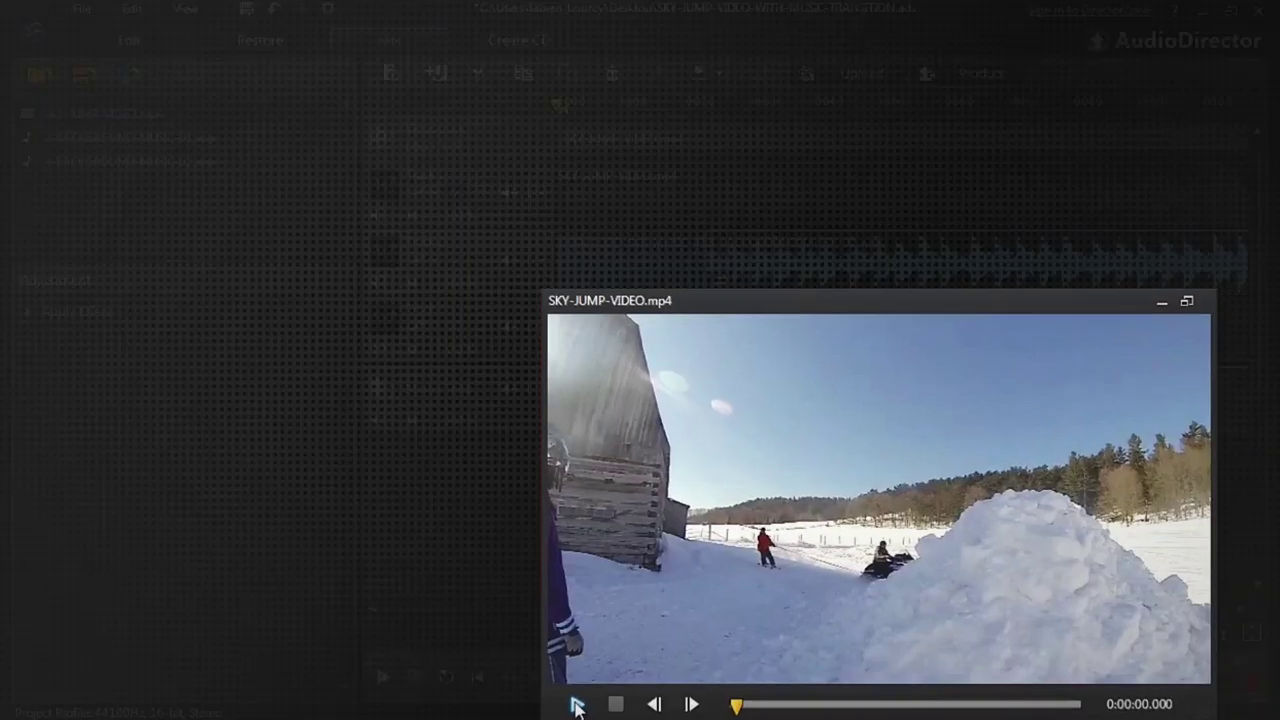